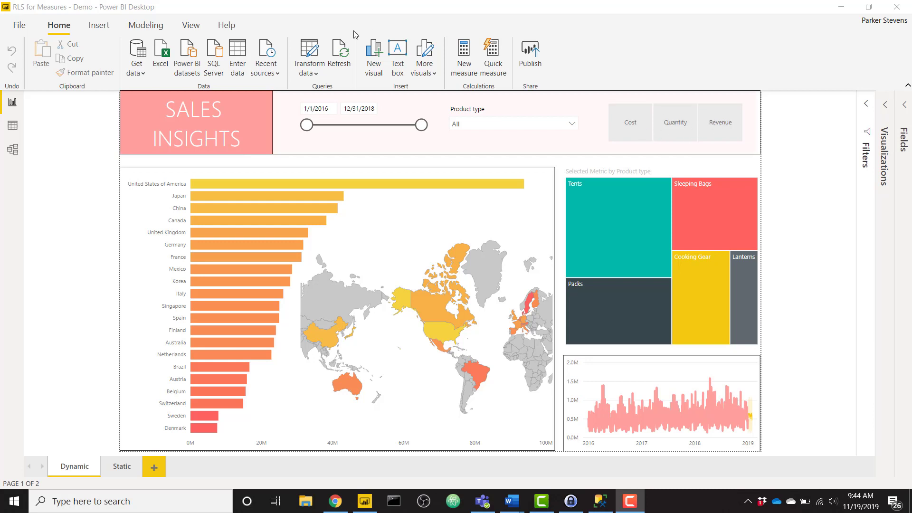
# - Preview the report as the Finance role and switch the charts from Cost to Revenue
pyautogui.click(145, 27)
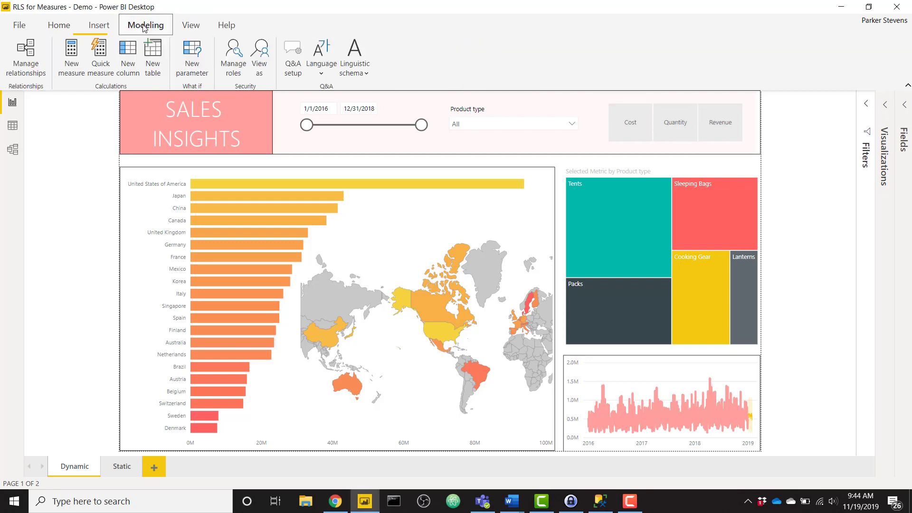
pyautogui.click(261, 57)
pyautogui.click(362, 205)
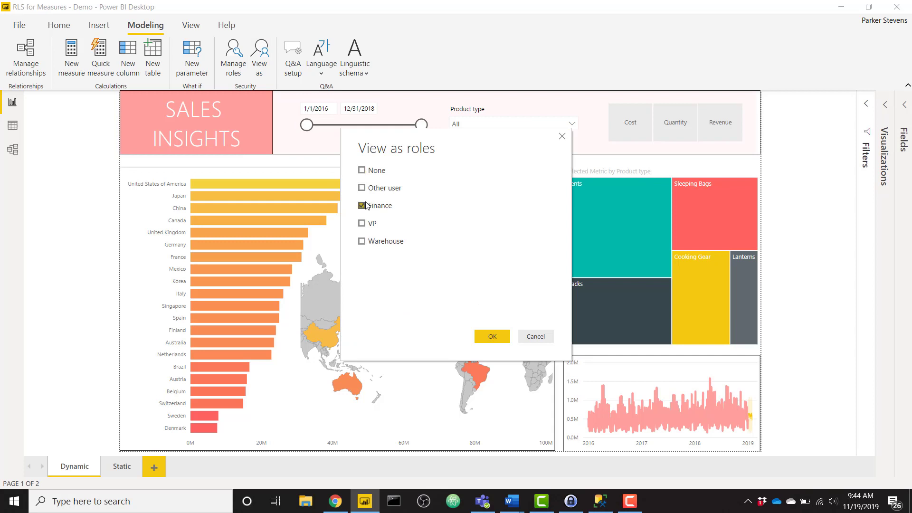
pyautogui.click(492, 336)
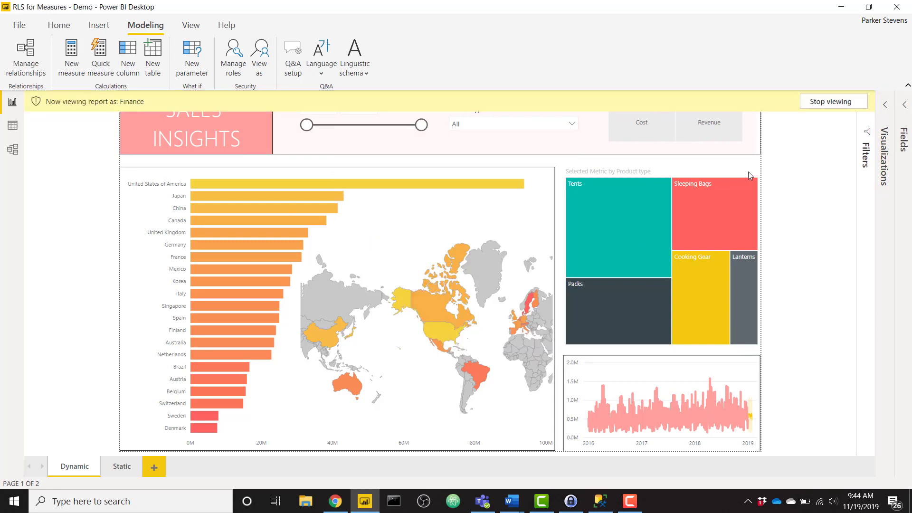
pyautogui.click(652, 126)
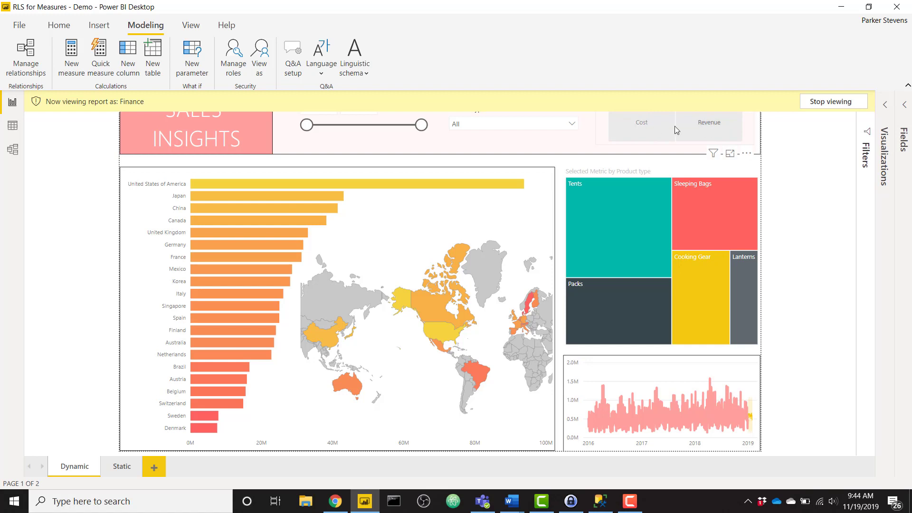
pyautogui.click(713, 125)
# - Stop the Finance preview and preview the report as the Warehouse role instead
pyautogui.click(831, 102)
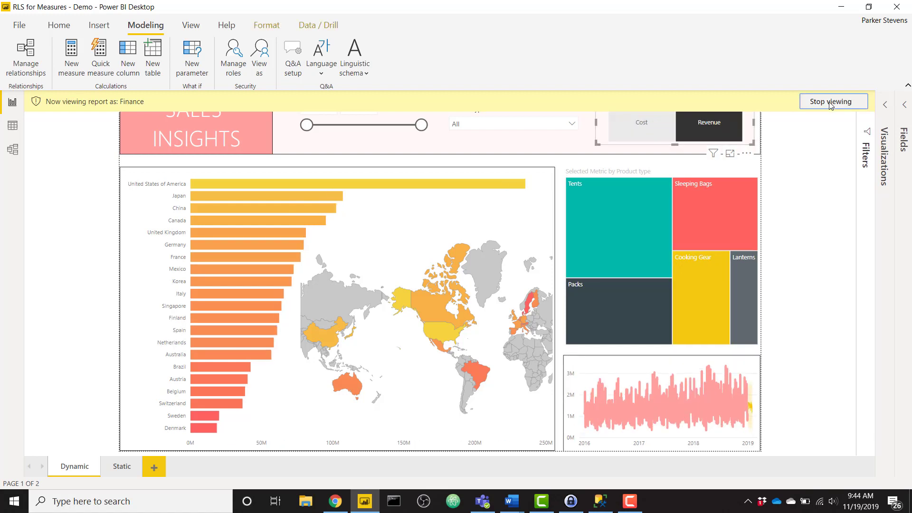
pyautogui.click(256, 66)
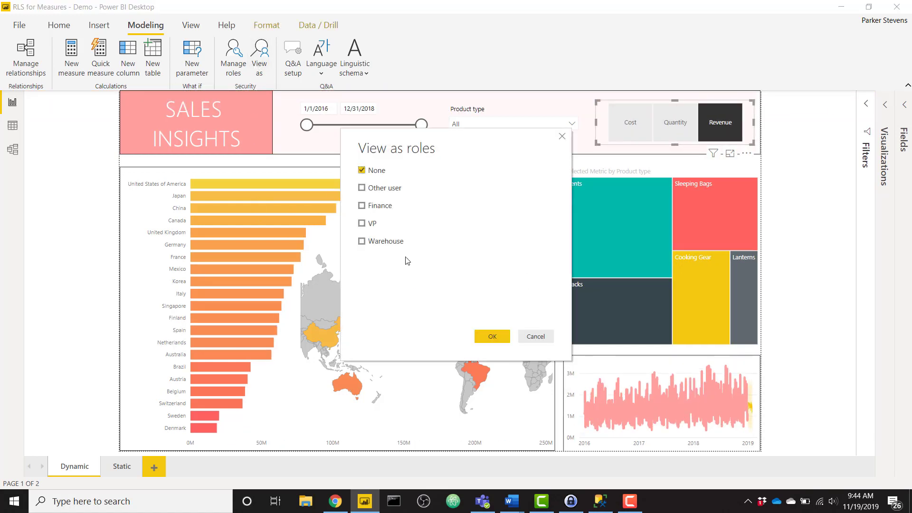
pyautogui.click(397, 243)
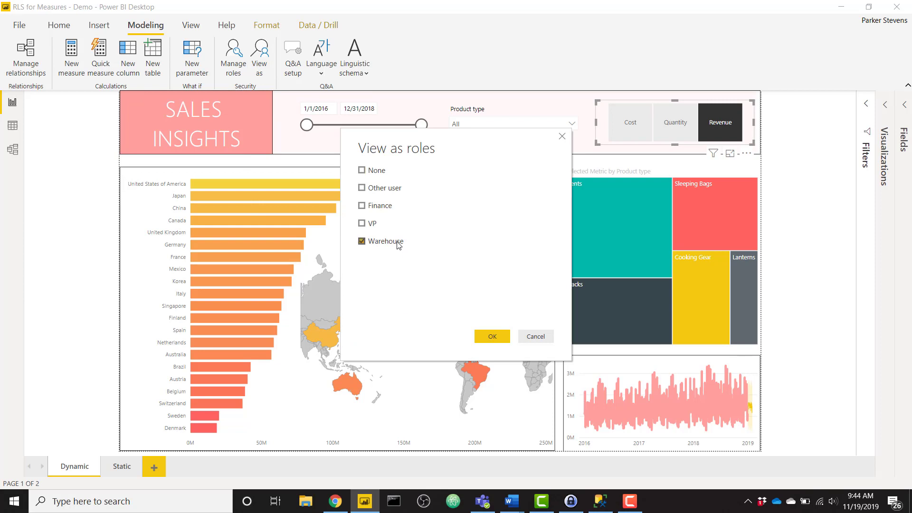
pyautogui.click(506, 337)
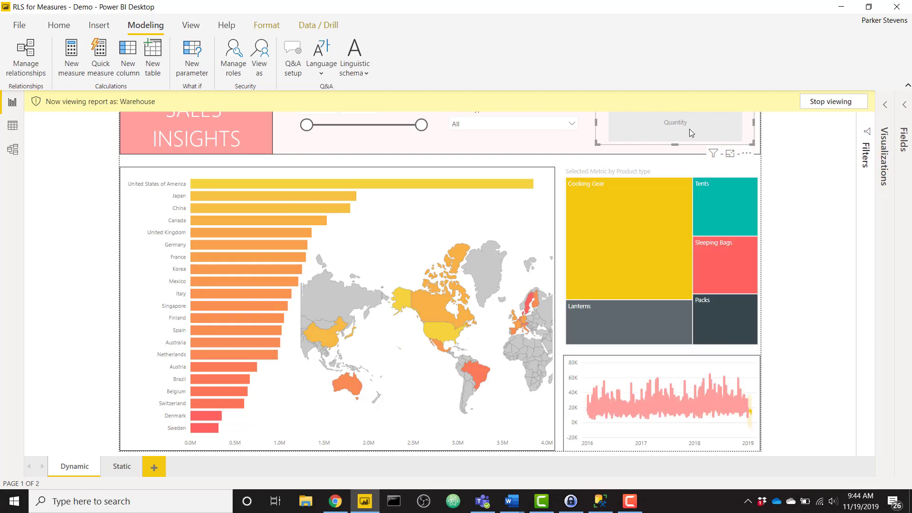
# - Swap the preview role from Warehouse to VP, then toggle the Quantity metric on and off
pyautogui.click(260, 53)
pyautogui.click(371, 225)
pyautogui.click(362, 241)
pyautogui.click(501, 338)
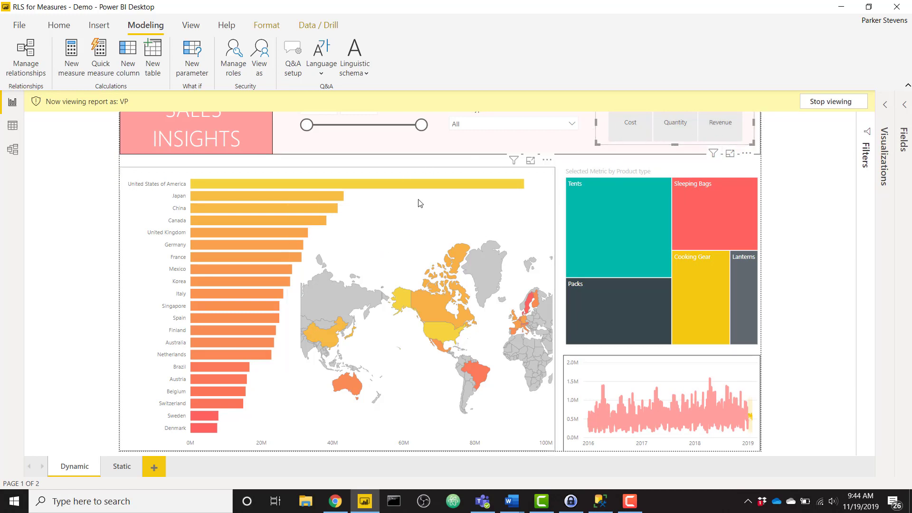
pyautogui.click(680, 131)
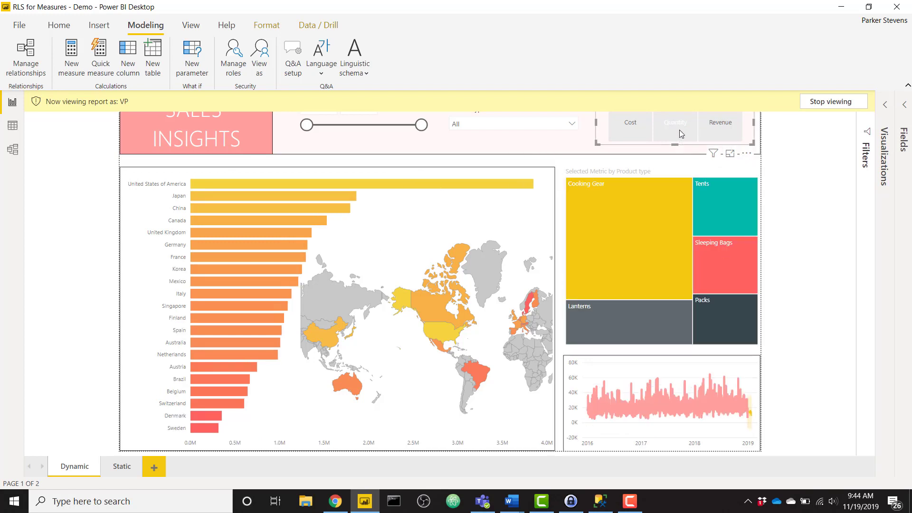
pyautogui.click(679, 130)
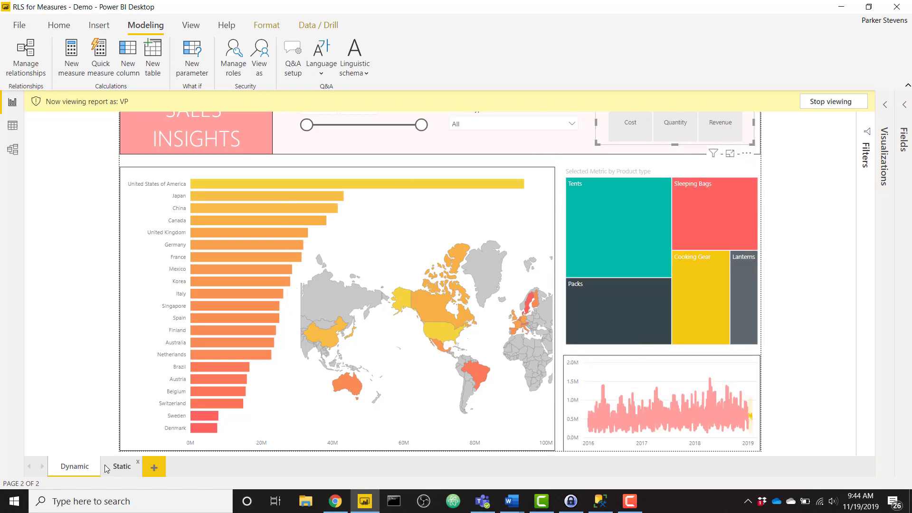
# - Look at the Static page, return to the Dynamic page and end the VP preview
pyautogui.click(107, 467)
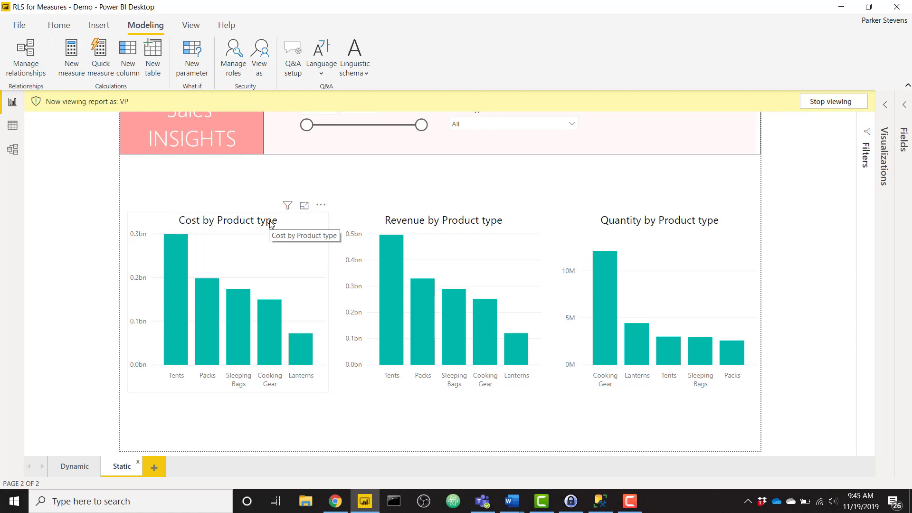
pyautogui.click(75, 468)
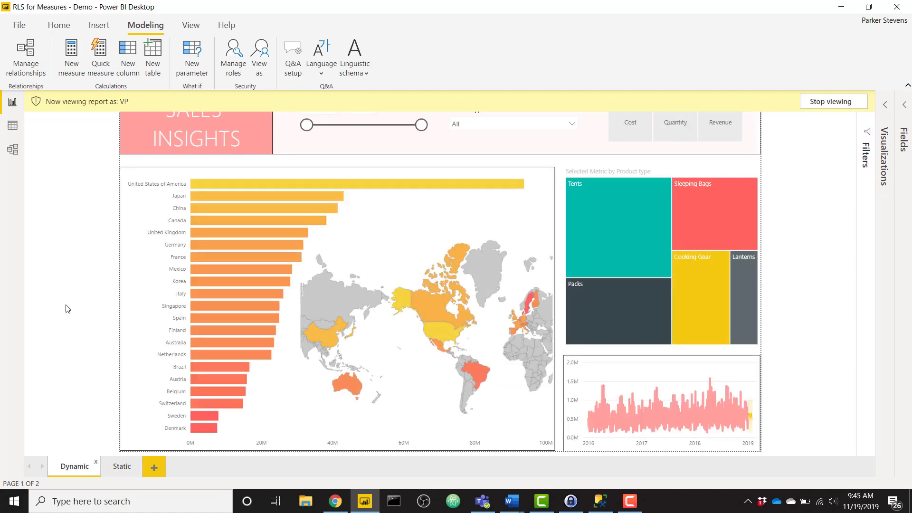
pyautogui.click(818, 100)
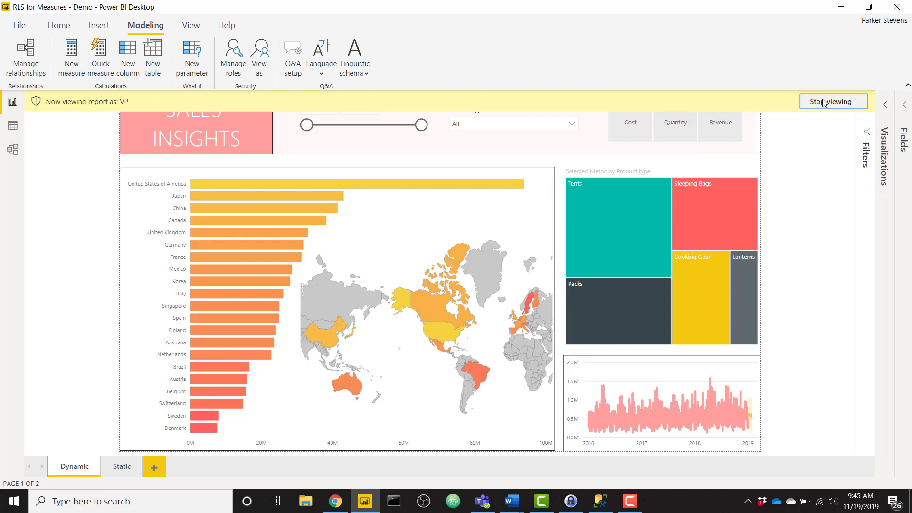
# - Open the Fields pane and inspect the Sales and Measure Selection table rows in Data view
pyautogui.click(906, 112)
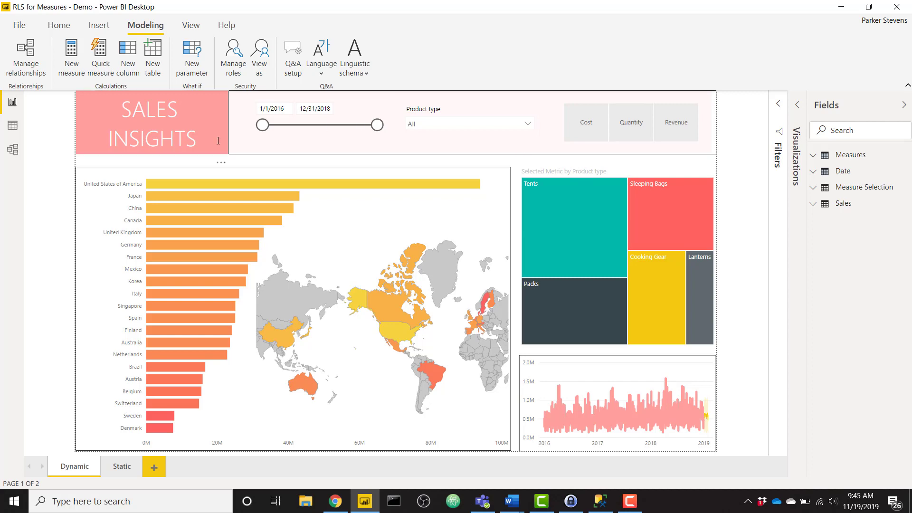
pyautogui.click(12, 126)
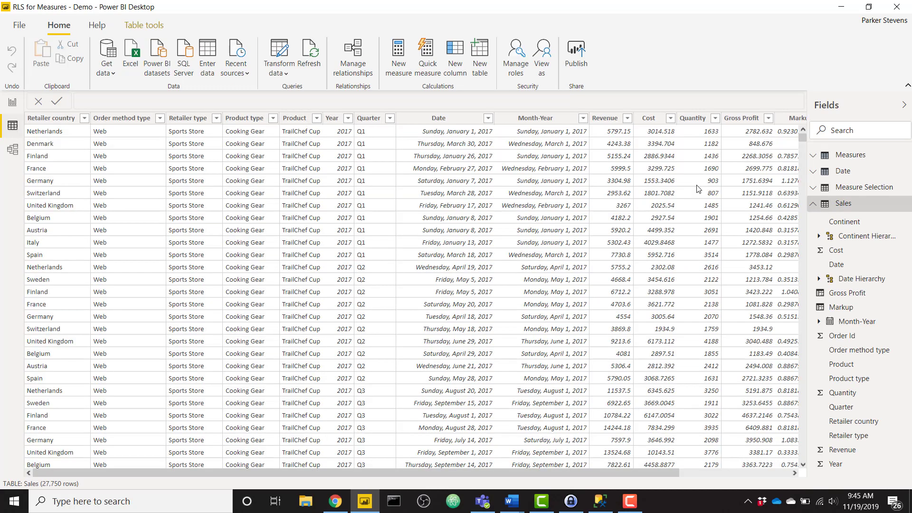
pyautogui.click(815, 204)
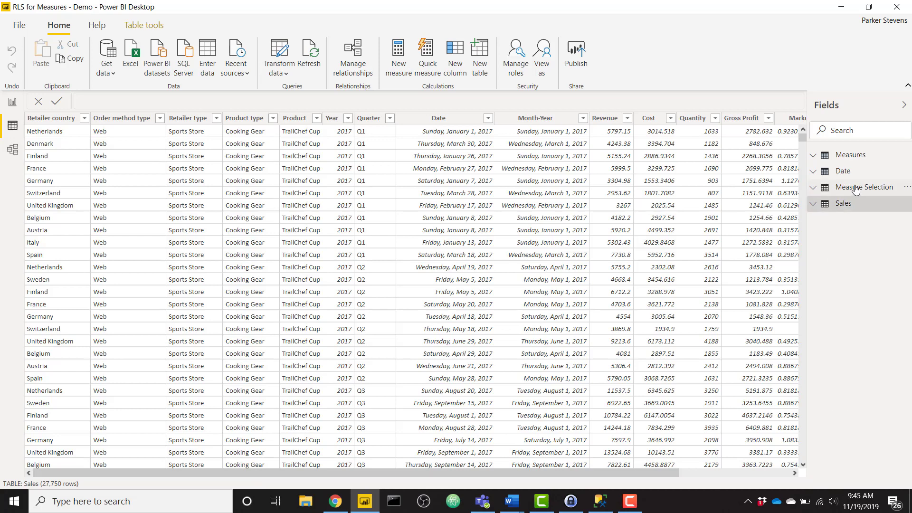
pyautogui.click(856, 188)
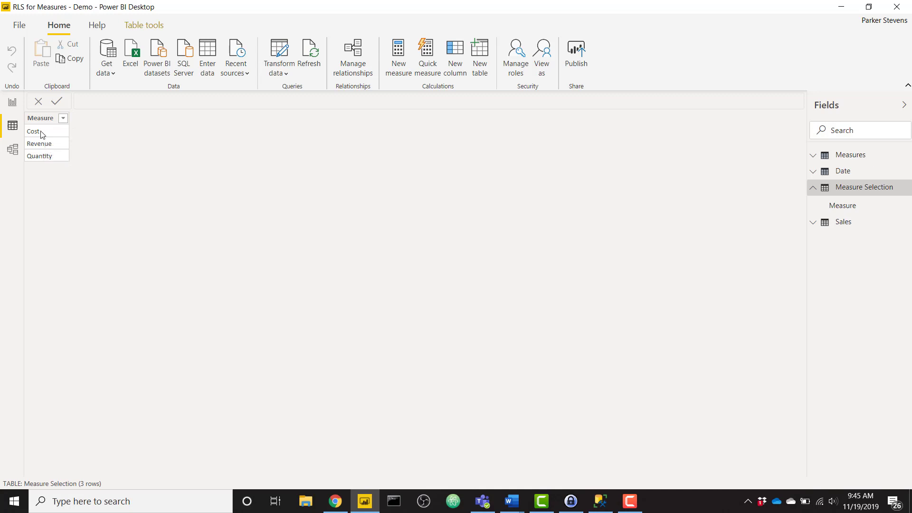
# - In Report view, select the metric slicer and show that it uses Measure Selection's Measure field
pyautogui.click(12, 103)
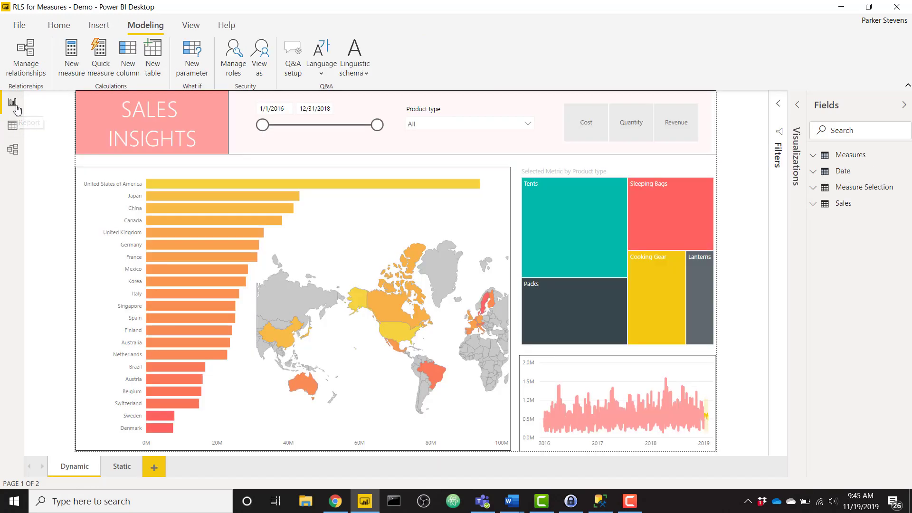
pyautogui.click(707, 136)
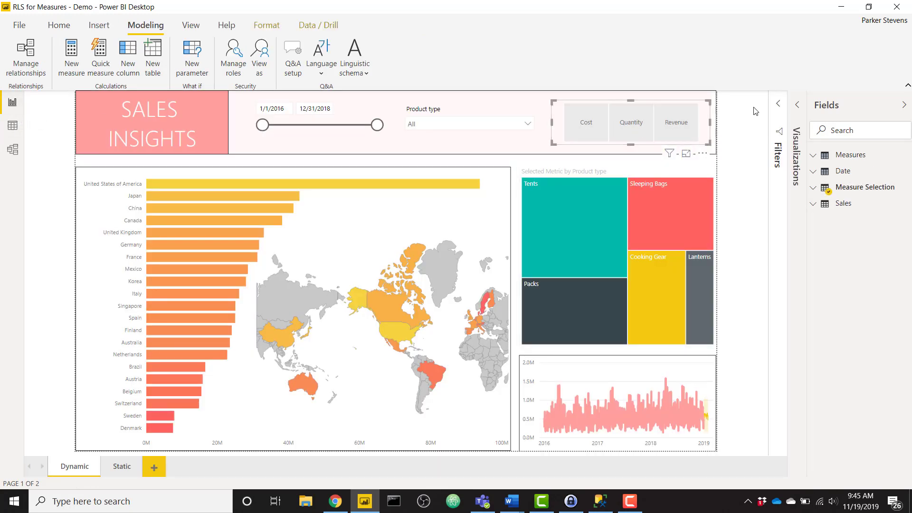
pyautogui.click(798, 105)
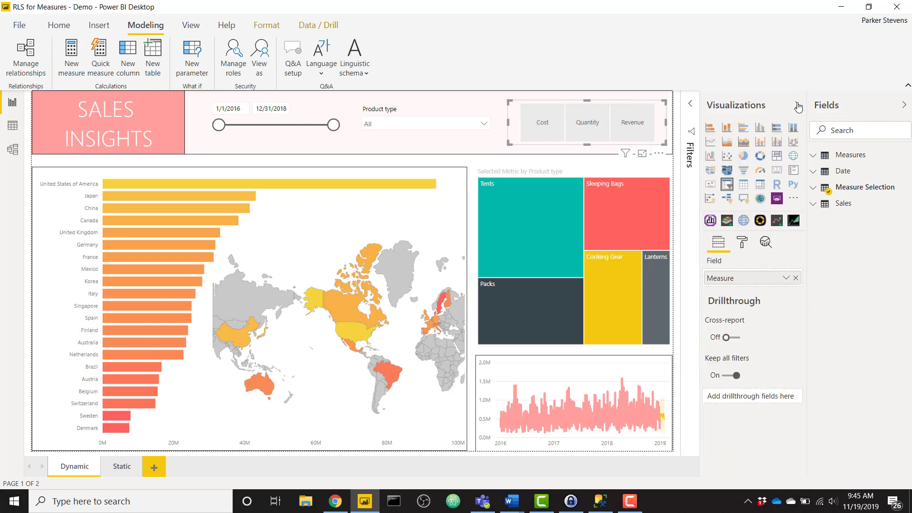
pyautogui.click(843, 191)
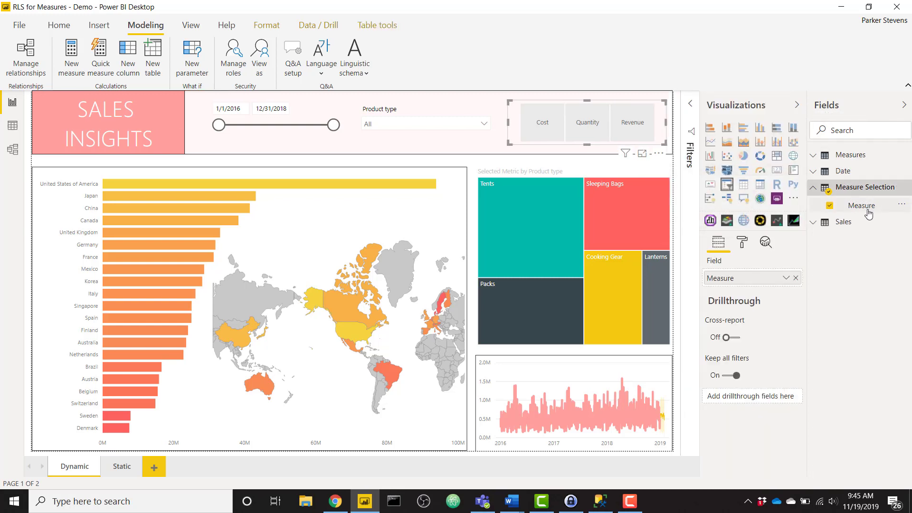
pyautogui.click(59, 25)
pyautogui.click(247, 52)
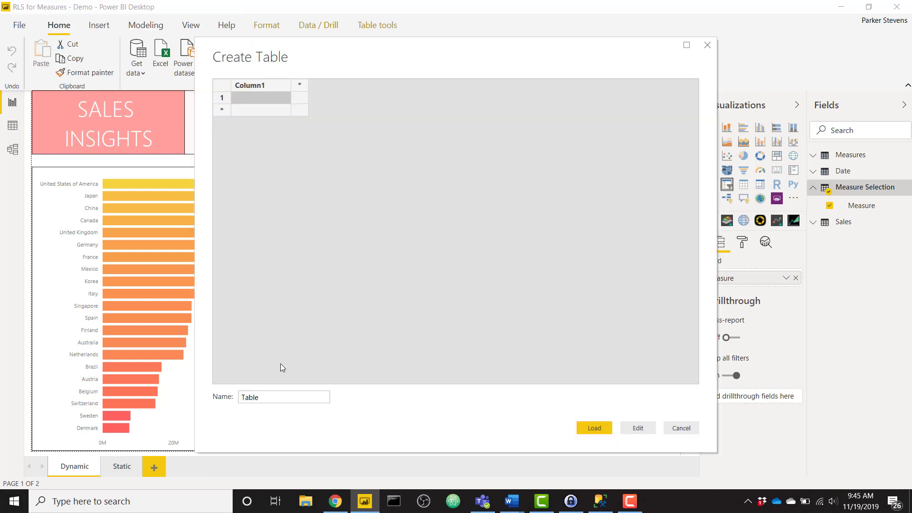
pyautogui.click(277, 396)
pyautogui.write('M')
pyautogui.press('BackSpace')
pyautogui.press('BackSpace')
pyautogui.press('BackSpace')
pyautogui.press('BackSpace')
pyautogui.press('BackSpace')
pyautogui.press('BackSpace')
pyautogui.write('Measure Selection')
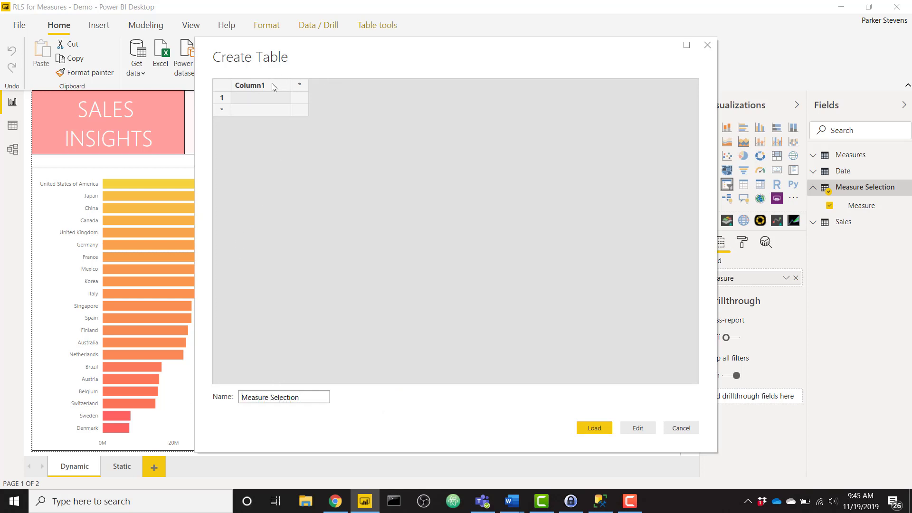
pyautogui.doubleClick(272, 83)
pyautogui.write('Measure')
pyautogui.press('Return')
pyautogui.write('Cost')
pyautogui.press('Return')
pyautogui.write('Quantity')
pyautogui.press('Return')
pyautogui.write('Revenue')
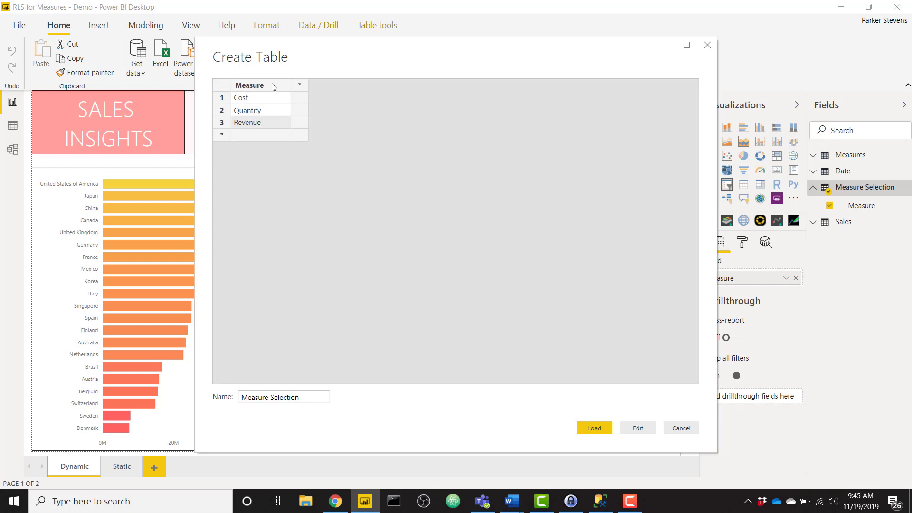
pyautogui.press('Return')
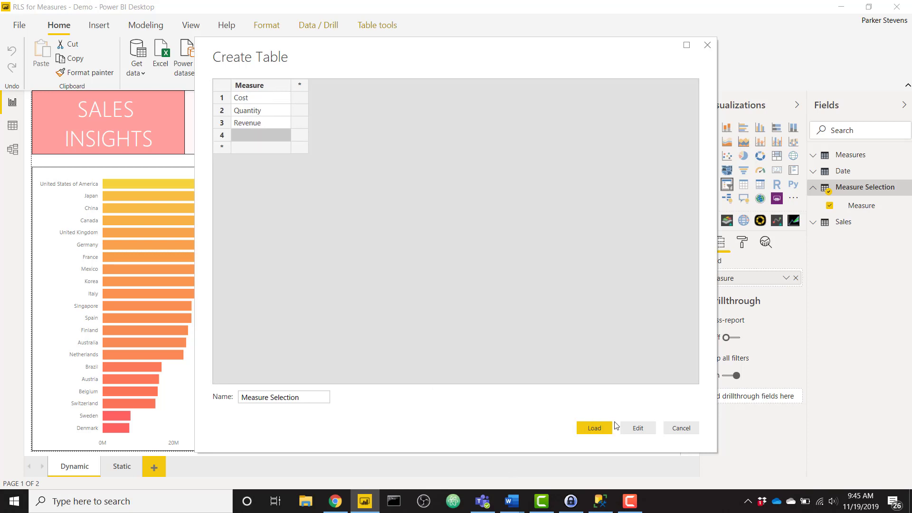
pyautogui.click(680, 428)
pyautogui.click(509, 269)
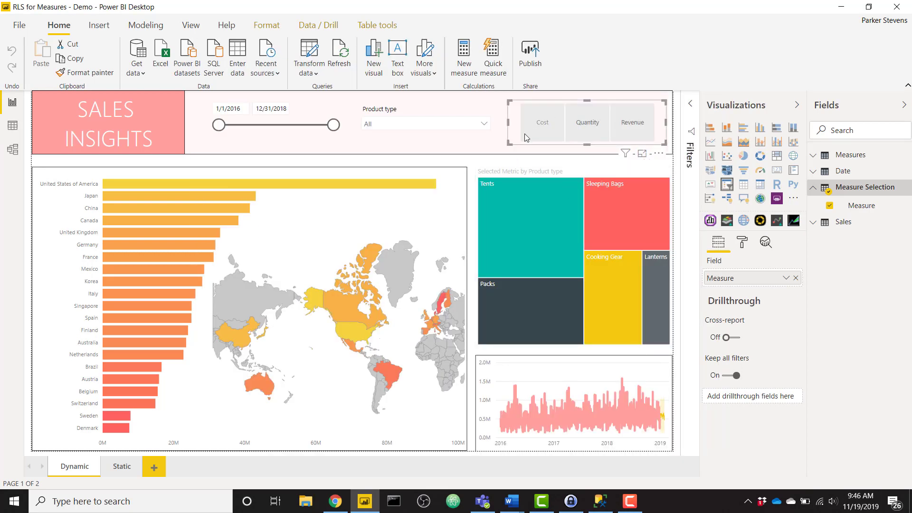
# - Select the country chart and open the Selected Metric measure's formula from the Measures table
pyautogui.click(451, 185)
pyautogui.click(873, 159)
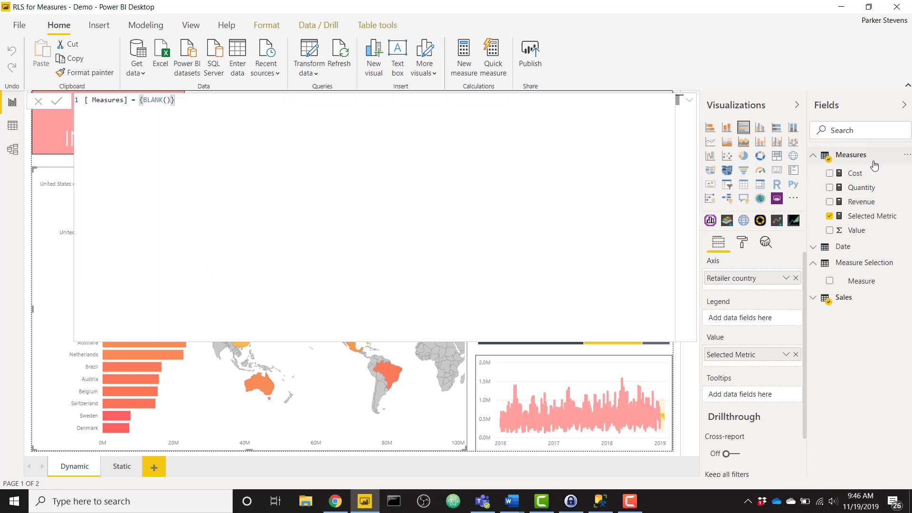
pyautogui.click(868, 219)
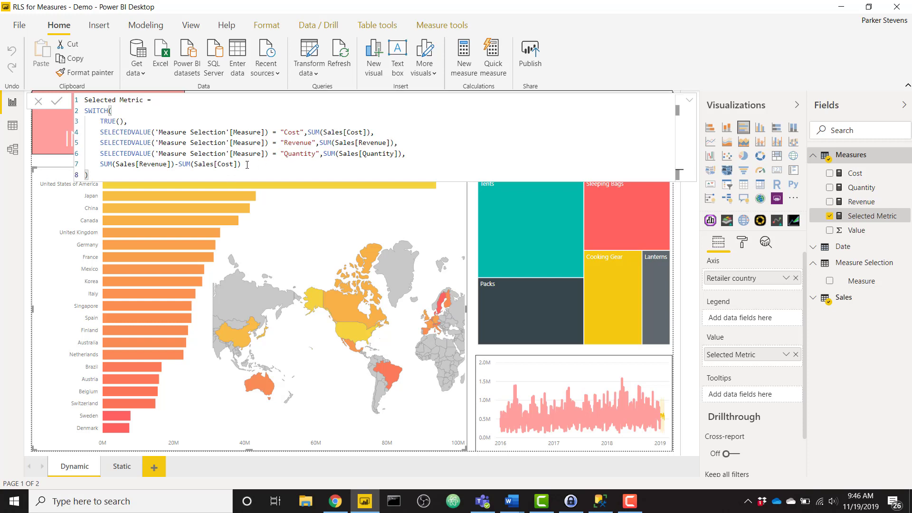
# - Replace line 7's profit expression with SUM(Sales[Cost]), commit the measure and collapse the formula bar
pyautogui.moveTo(247, 165); pyautogui.dragTo(101, 166)
pyautogui.write('SUM(')
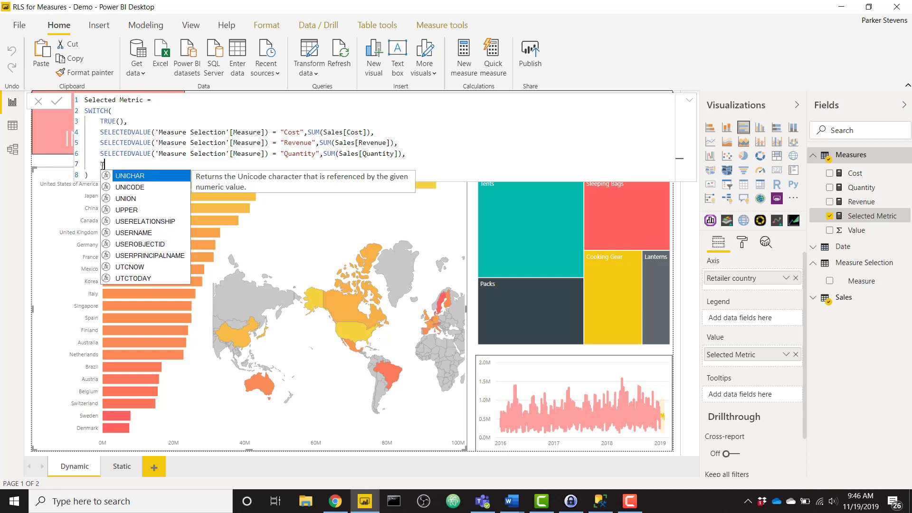
pyautogui.write('co')
pyautogui.press('Down')
pyautogui.press('Tab')
pyautogui.write(')')
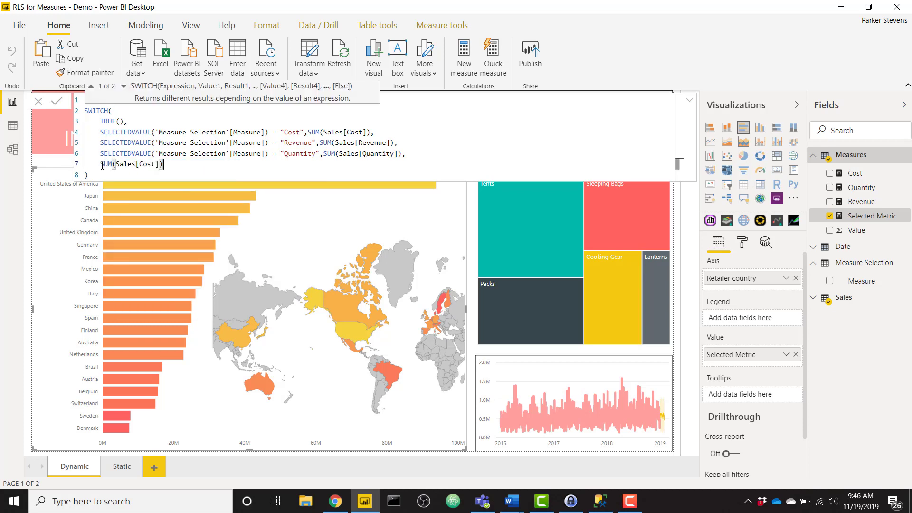
pyautogui.press('Return')
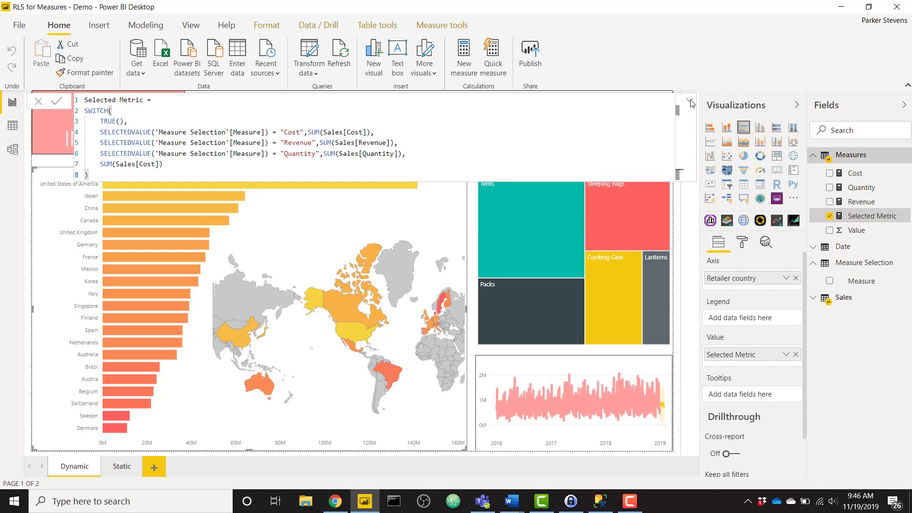
pyautogui.click(690, 101)
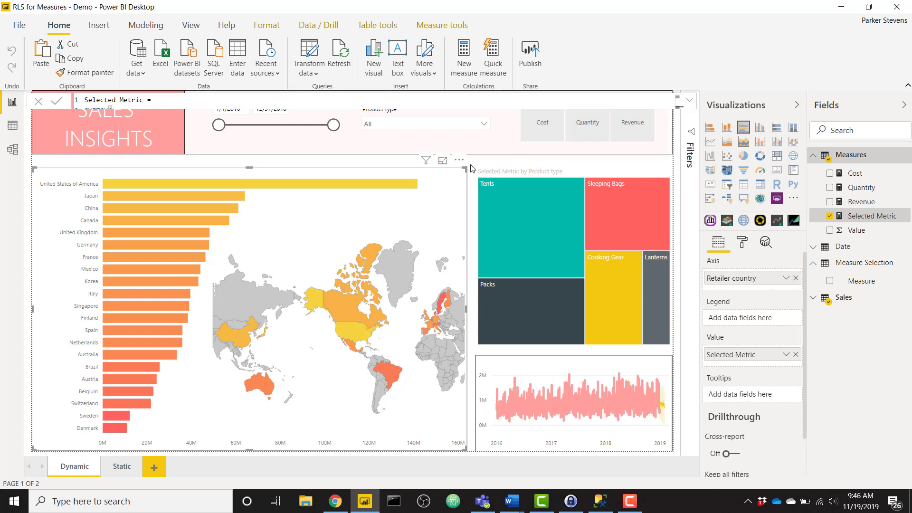
pyautogui.click(147, 28)
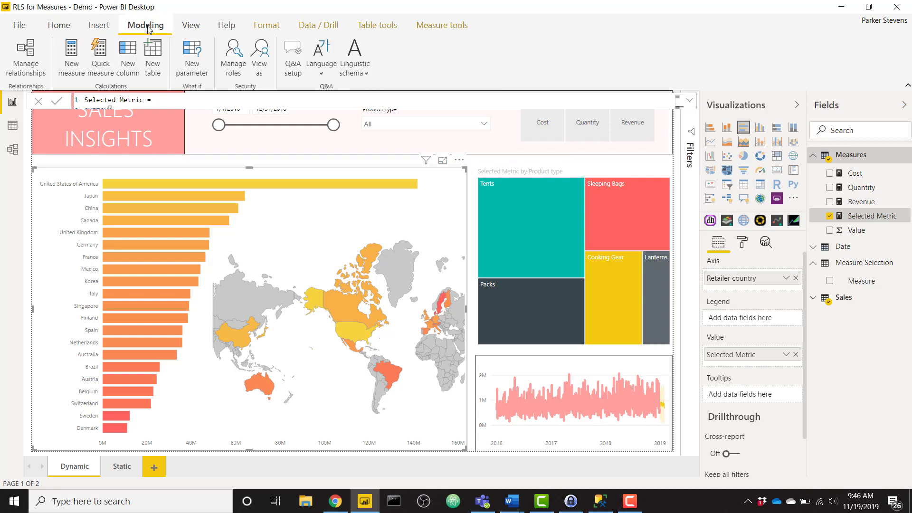
# - In Manage roles, inspect the Measure Selection filters of the Finance, VP and Warehouse roles
pyautogui.click(236, 58)
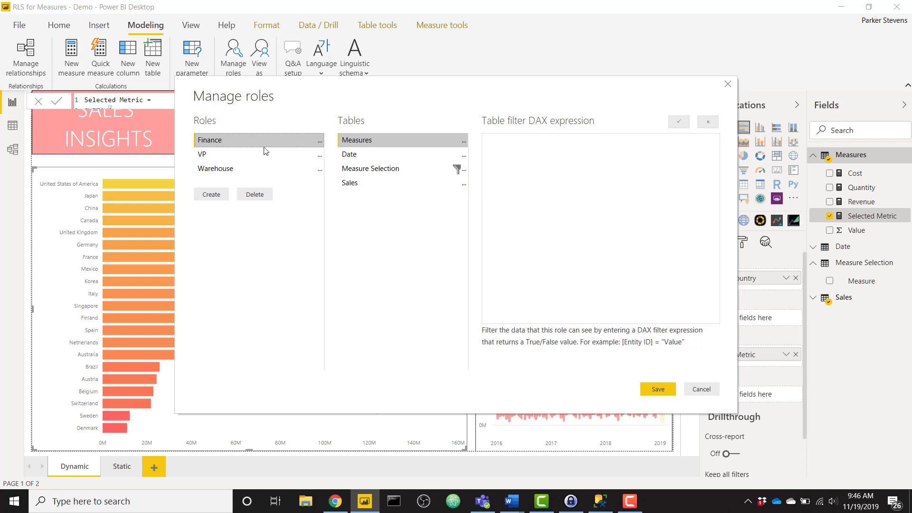
pyautogui.click(377, 168)
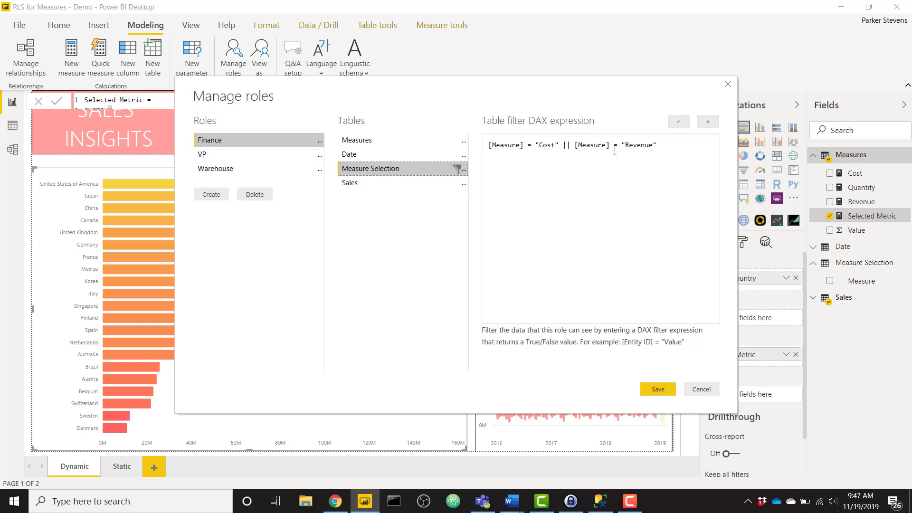
pyautogui.click(244, 157)
pyautogui.click(408, 169)
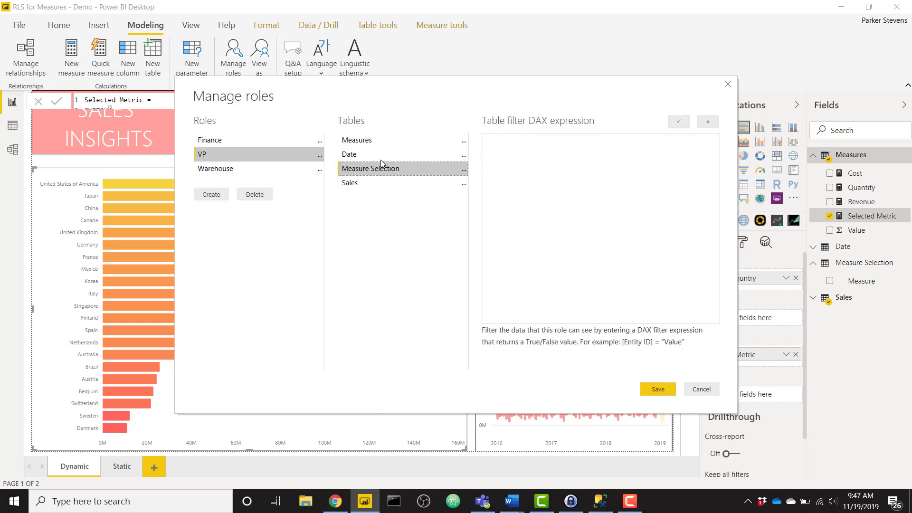
pyautogui.click(551, 196)
pyautogui.click(263, 168)
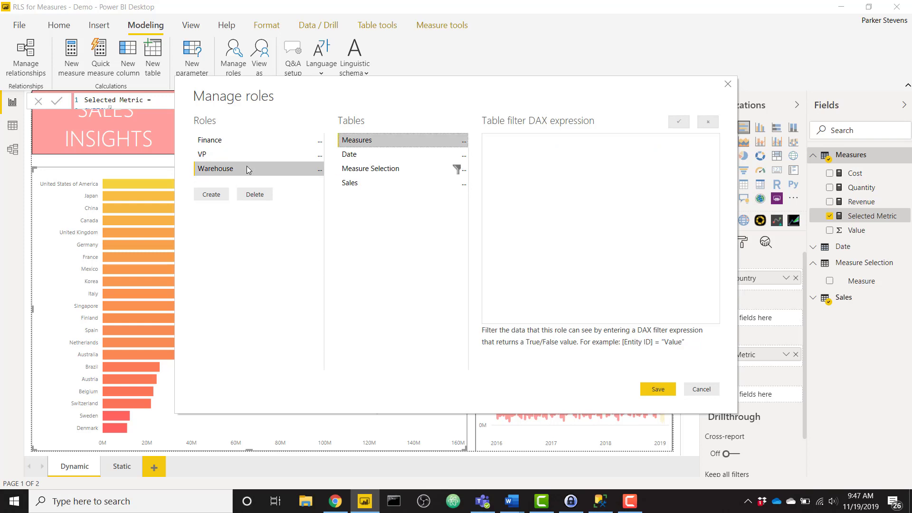
pyautogui.click(403, 172)
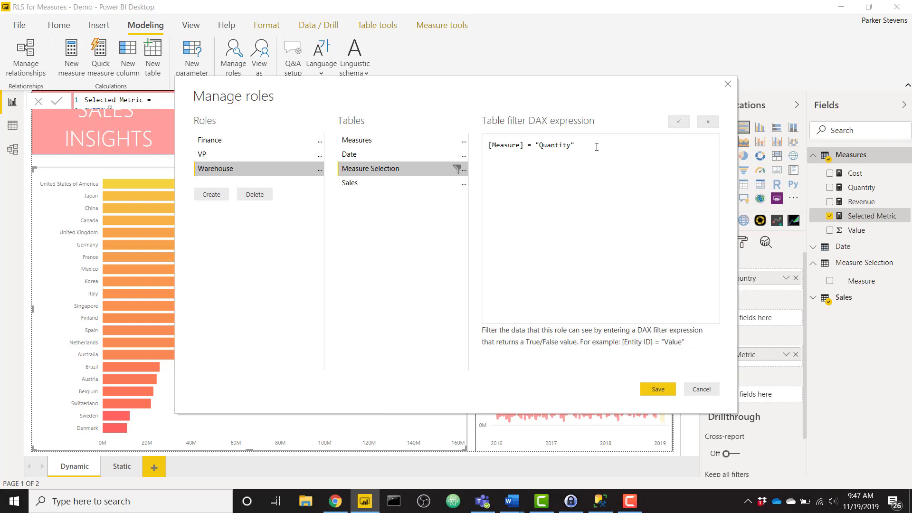
# - Cancel Manage roles and filter the Measure Selection table's Measure column to only Quantity
pyautogui.click(701, 388)
pyautogui.click(12, 126)
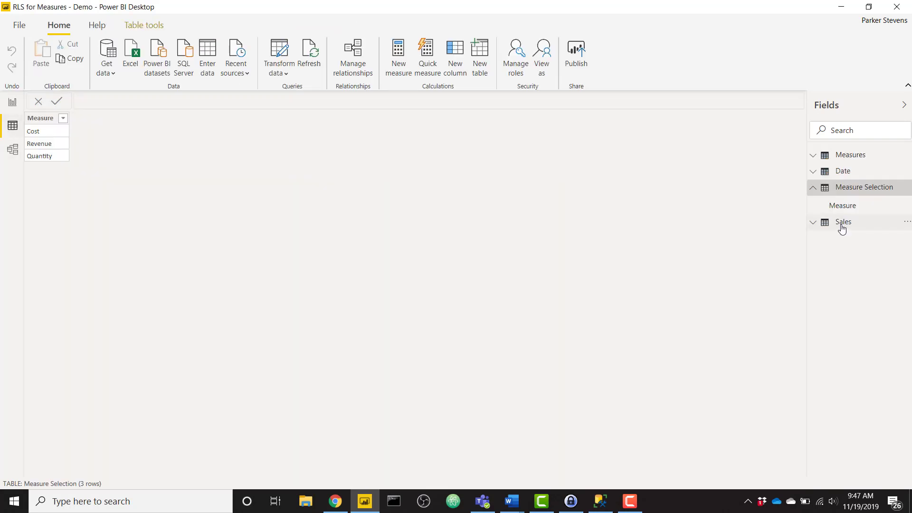
pyautogui.click(63, 119)
pyautogui.click(109, 243)
pyautogui.click(109, 261)
pyautogui.click(174, 291)
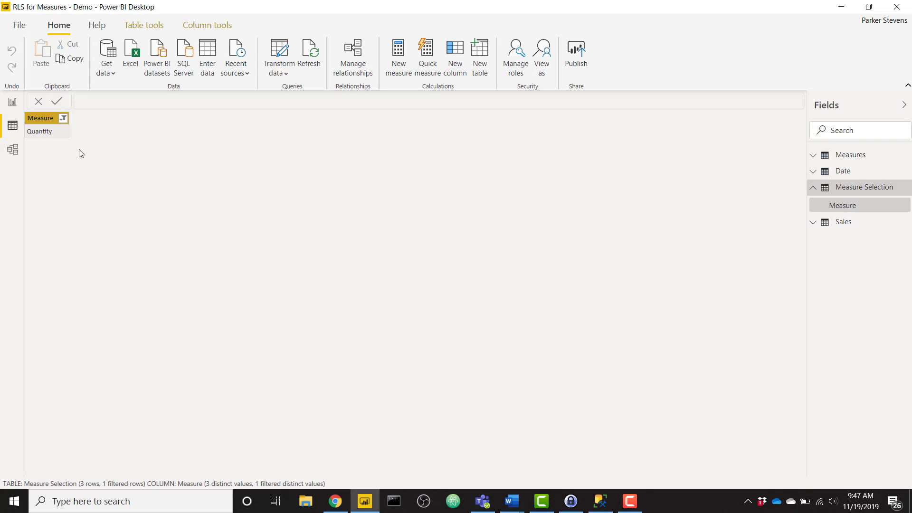
pyautogui.click(14, 102)
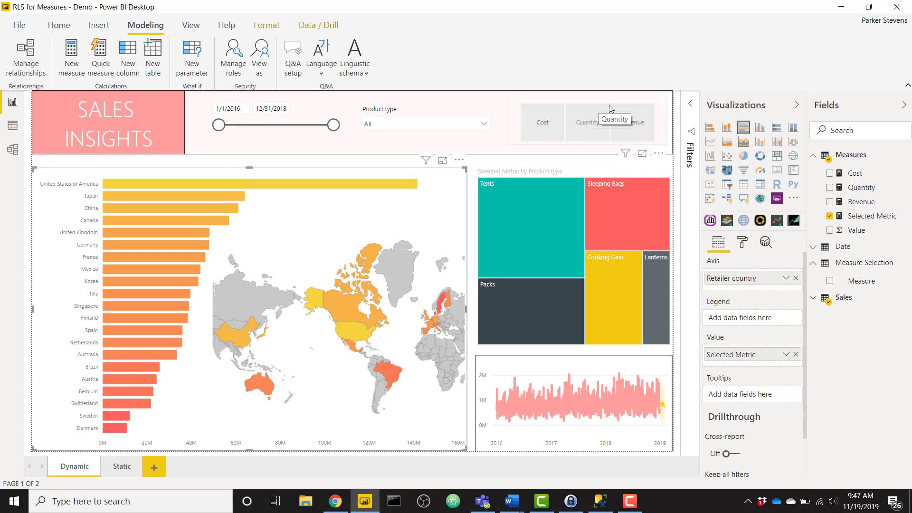
# - Preview the report as the Warehouse role using View as
pyautogui.click(269, 58)
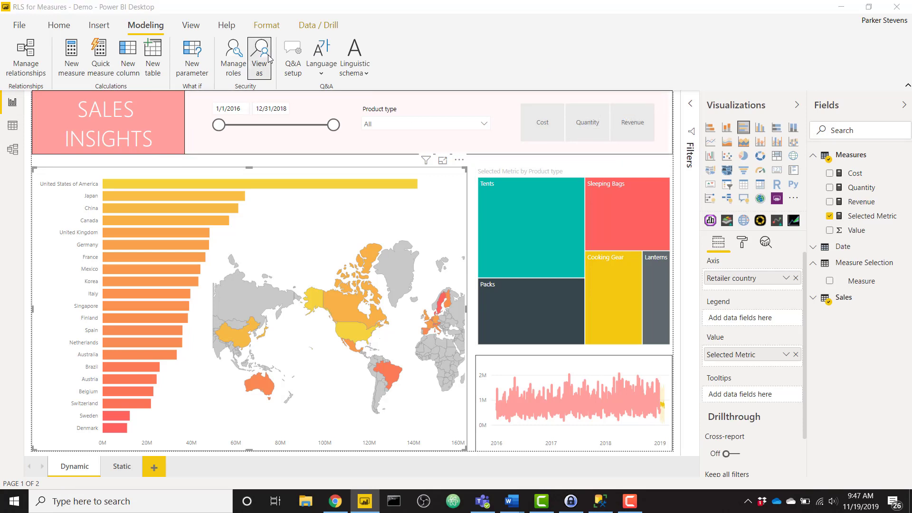
pyautogui.click(385, 242)
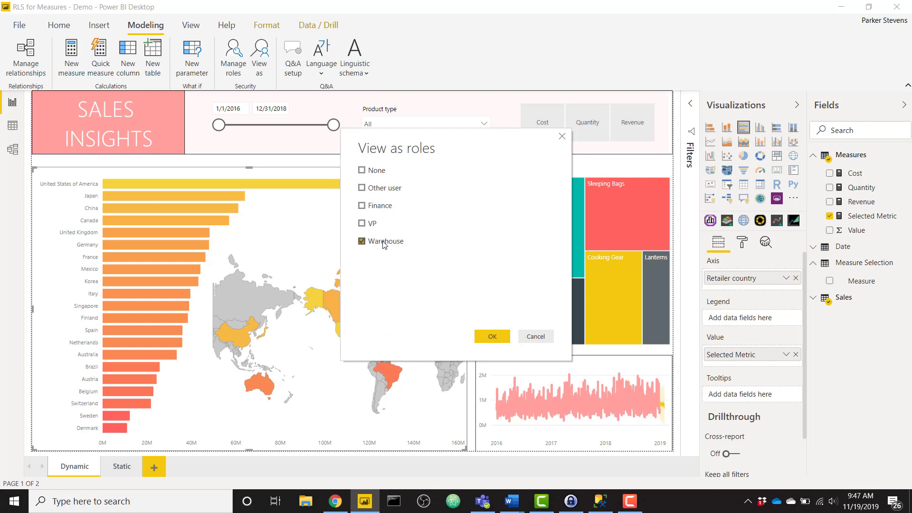
pyautogui.click(491, 336)
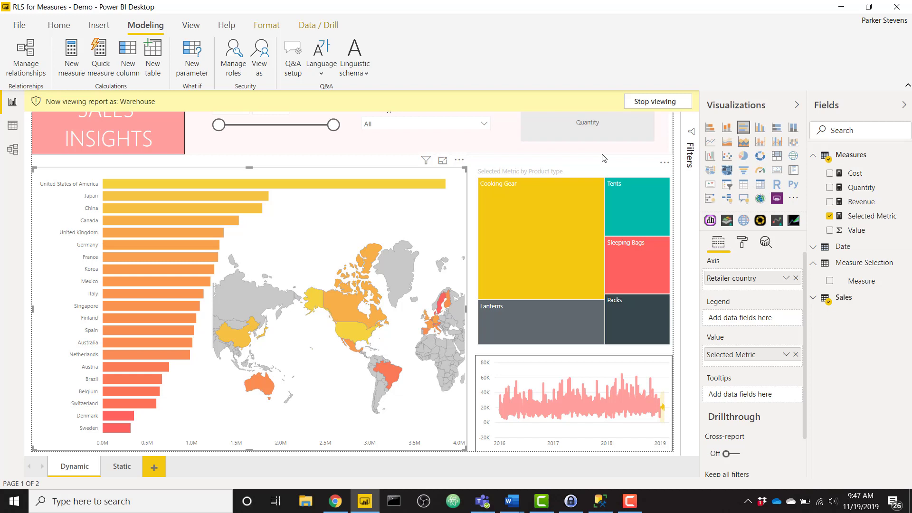
# - On the Static page, end the Warehouse preview and check the Cost, Revenue and Quantity charts
pyautogui.click(121, 468)
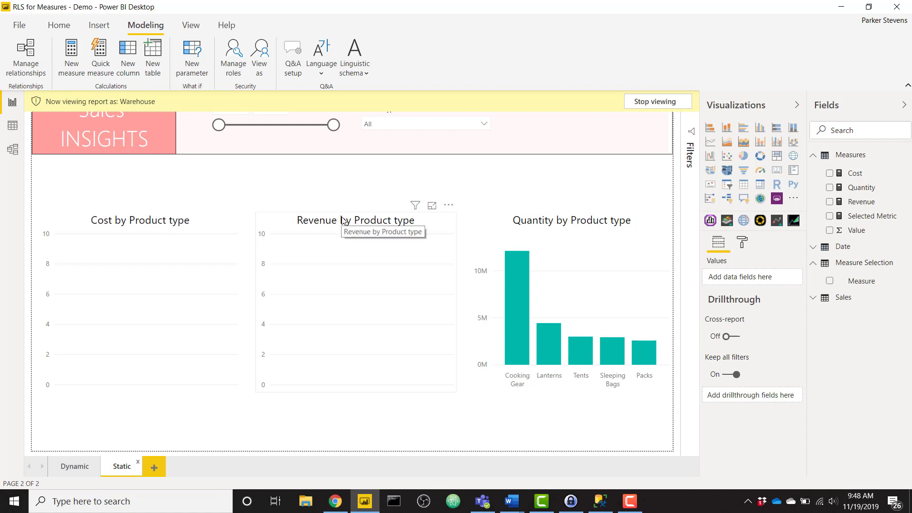
pyautogui.click(656, 101)
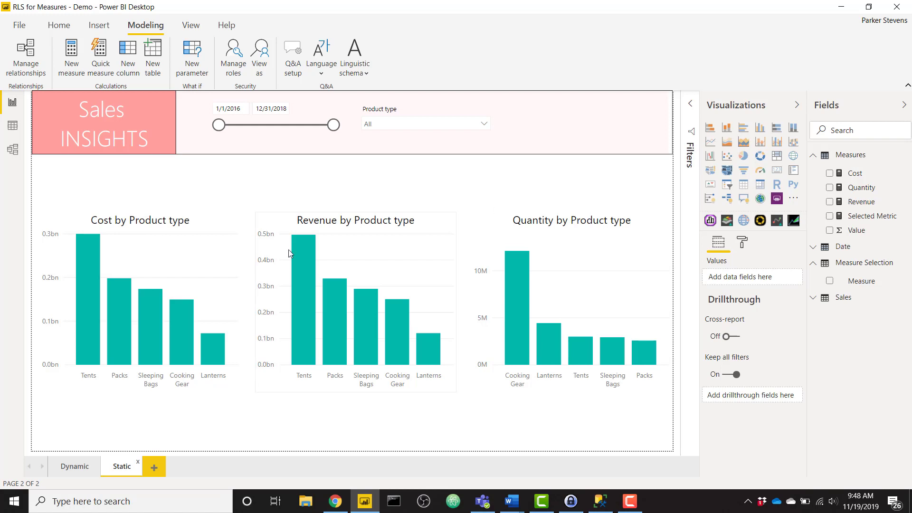
pyautogui.click(215, 238)
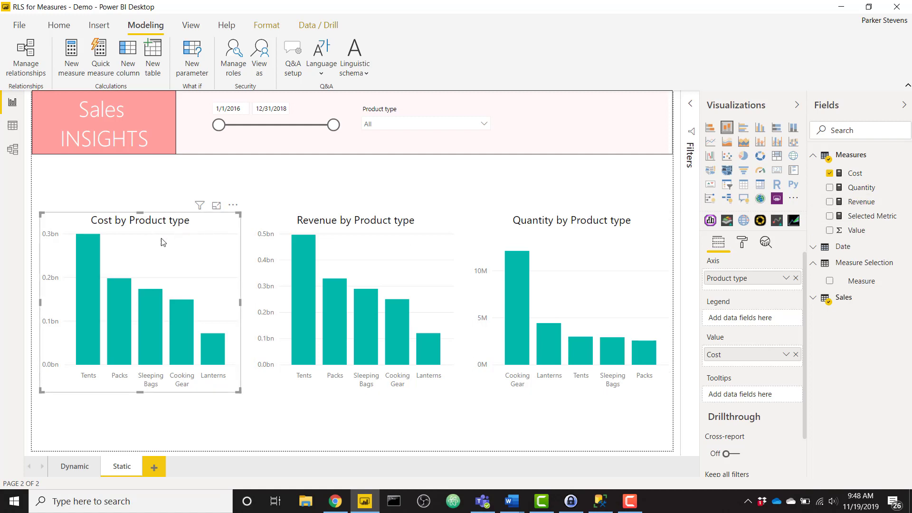
pyautogui.click(389, 219)
pyautogui.click(531, 230)
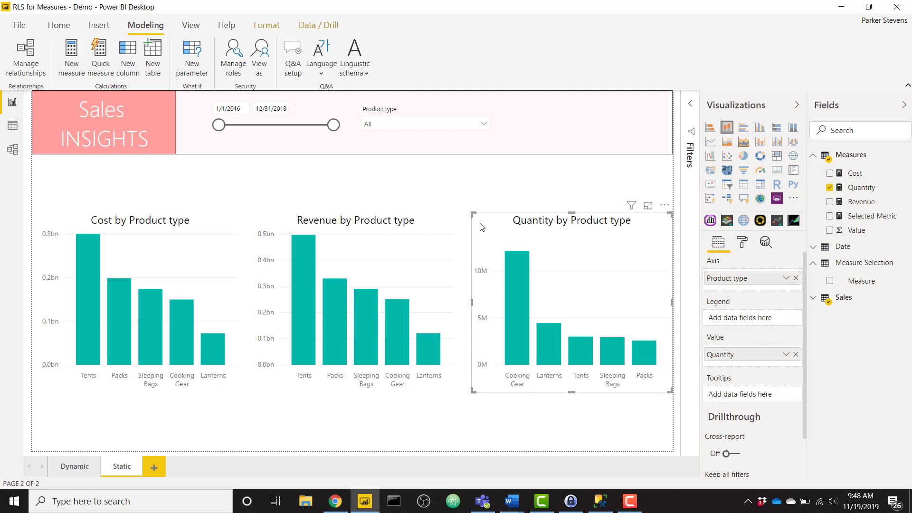
pyautogui.click(207, 231)
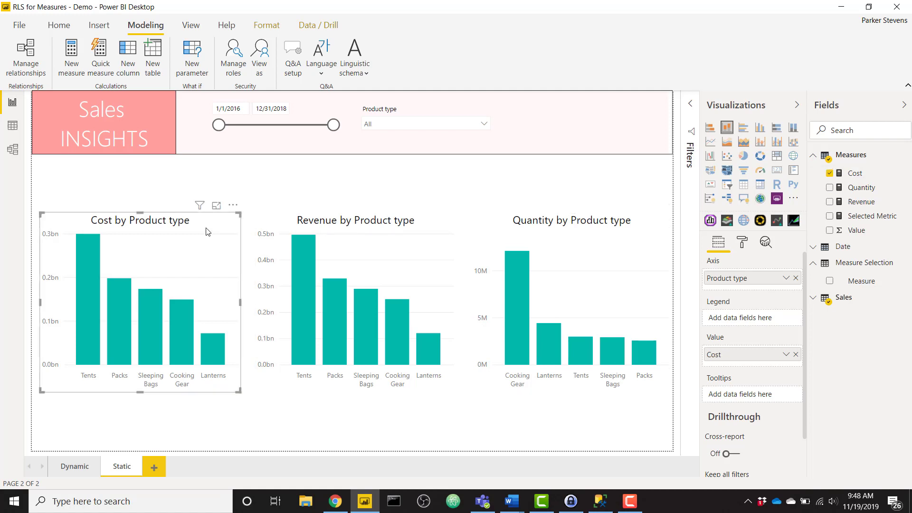
# - Open the Cost measure and expand its formula to read the conditional SUM(Sales[Cost]) definition
pyautogui.click(851, 174)
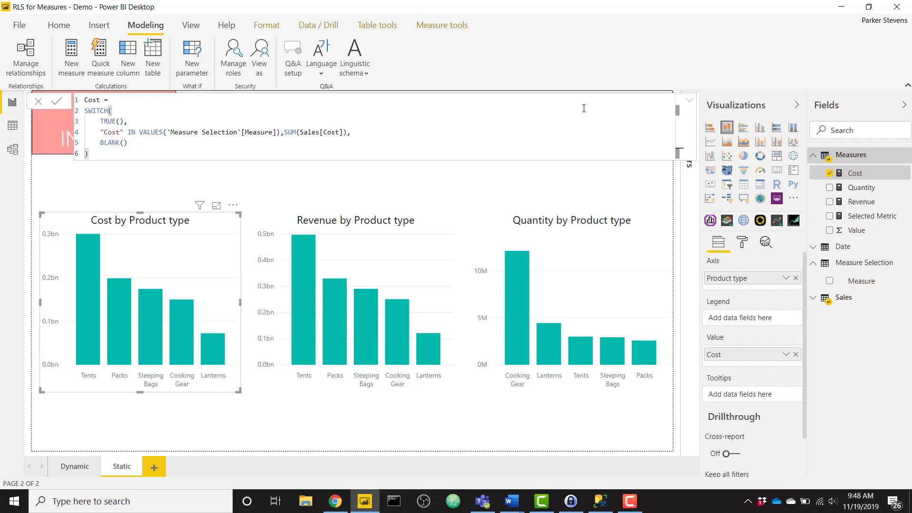
pyautogui.click(687, 103)
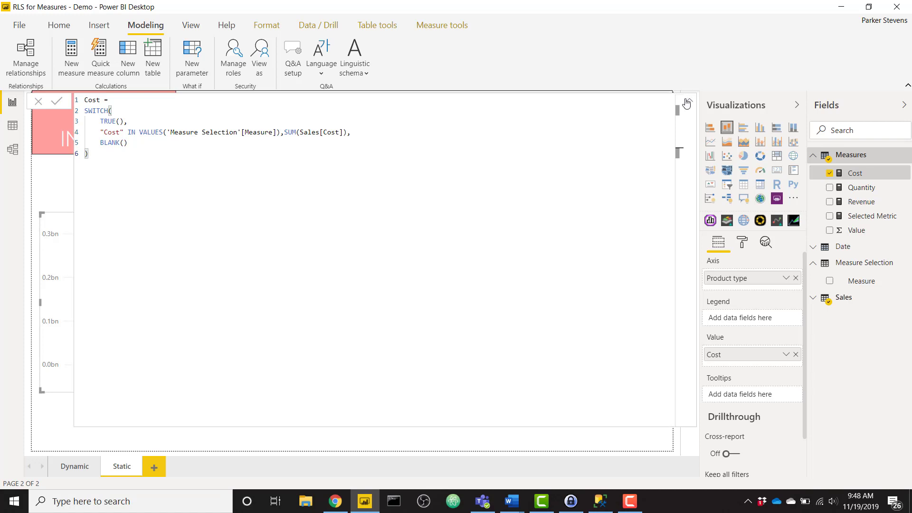
pyautogui.click(687, 103)
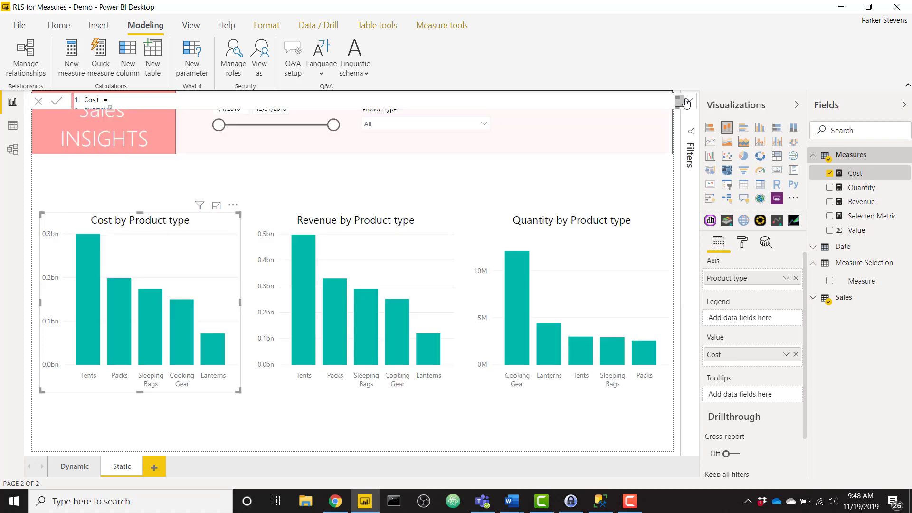
# - View the report as the Finance role
pyautogui.click(261, 55)
pyautogui.click(372, 207)
pyautogui.click(499, 336)
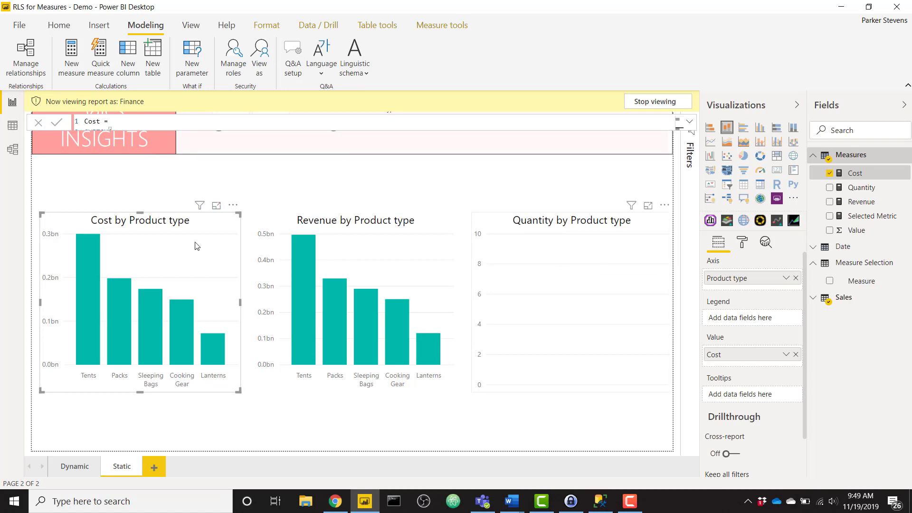
# - Remove the Quantity-only filter on the Measure column, then select the Quantity by Product type chart
pyautogui.click(12, 128)
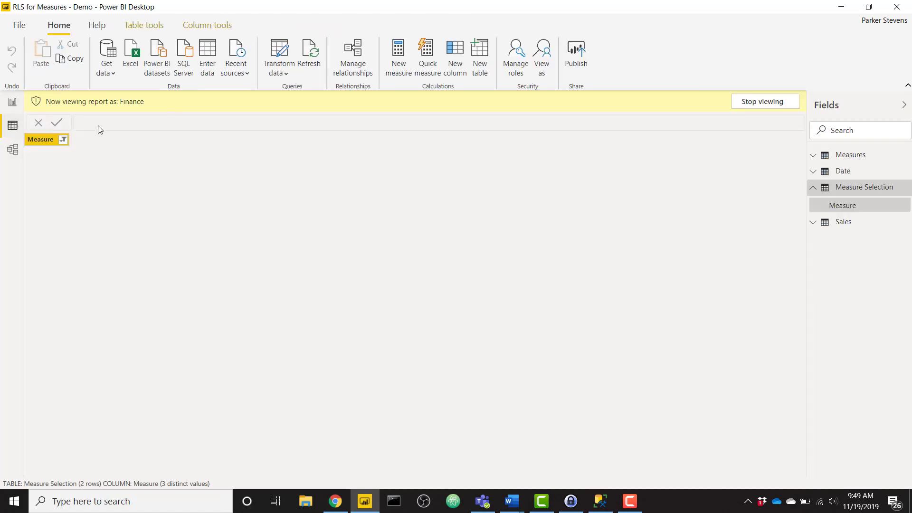
pyautogui.click(63, 140)
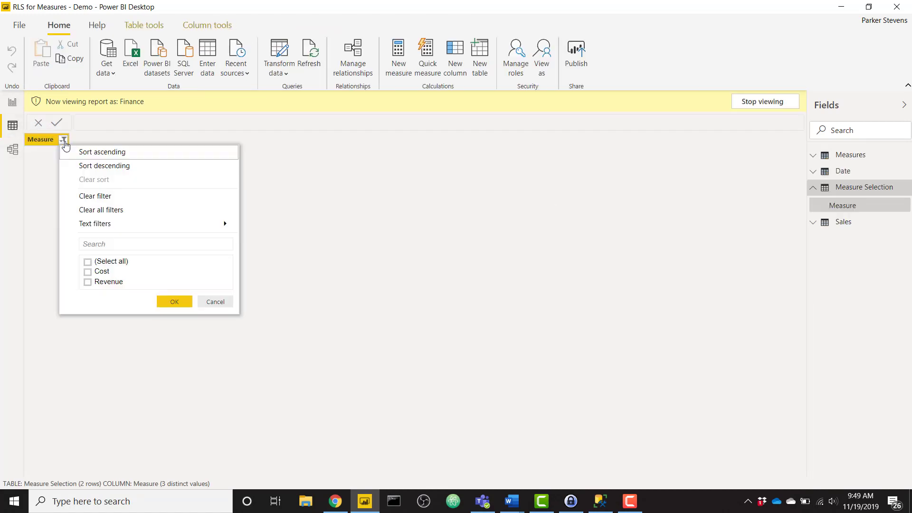
pyautogui.click(88, 262)
pyautogui.click(161, 302)
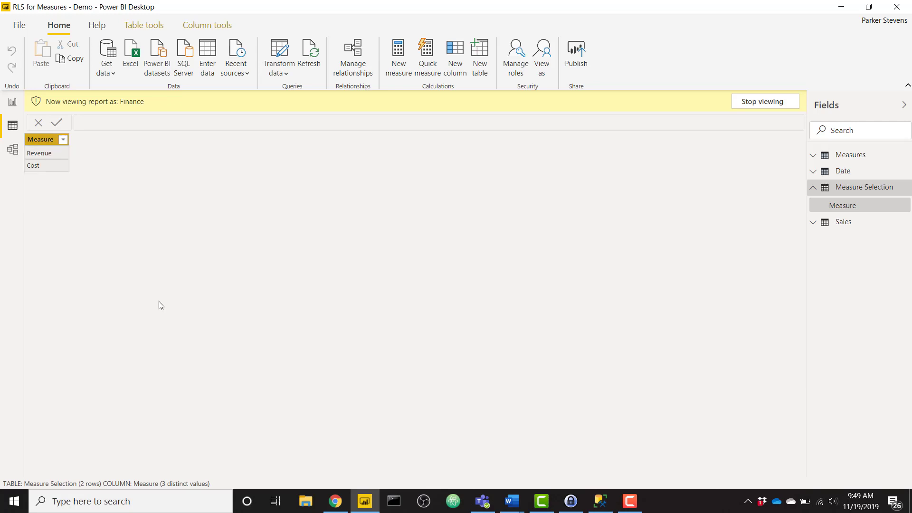
pyautogui.click(12, 103)
pyautogui.click(525, 271)
# - Review the Quantity measure's full DAX formula, collapse it, and deselect the chart
pyautogui.click(863, 188)
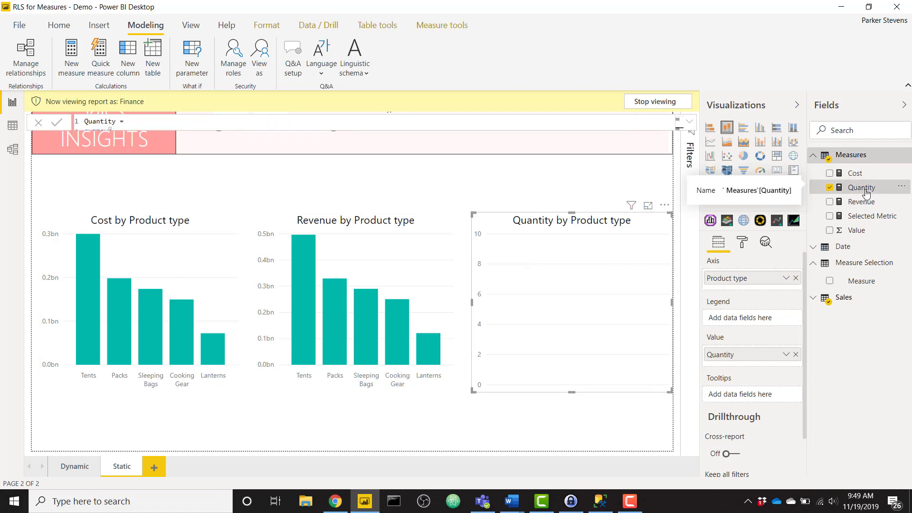
pyautogui.click(689, 125)
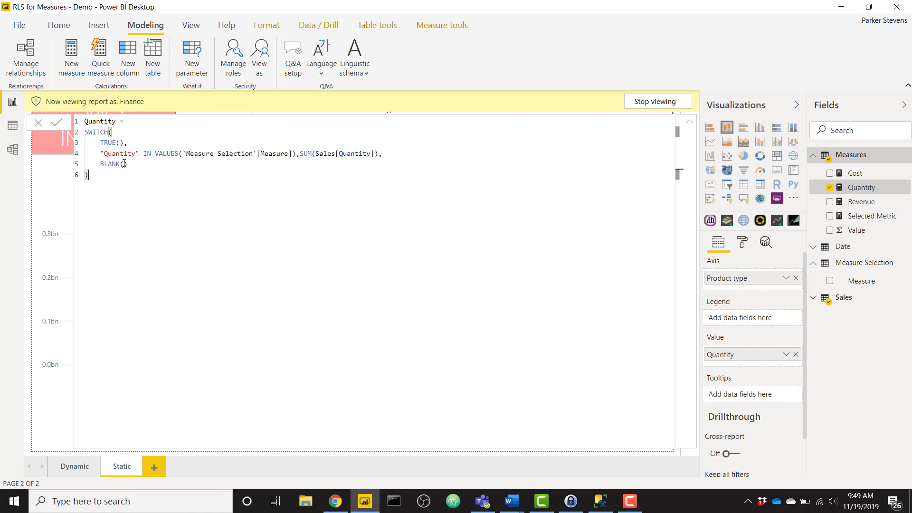
pyautogui.click(689, 123)
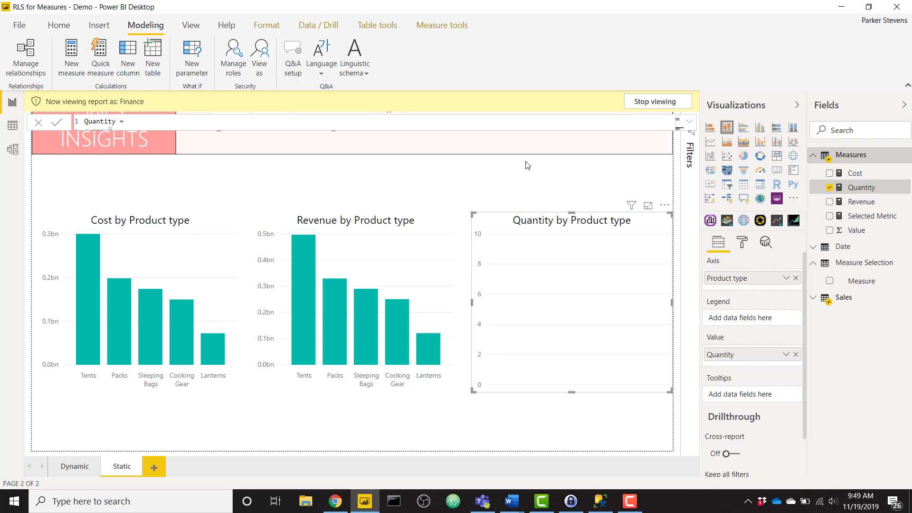
pyautogui.click(504, 179)
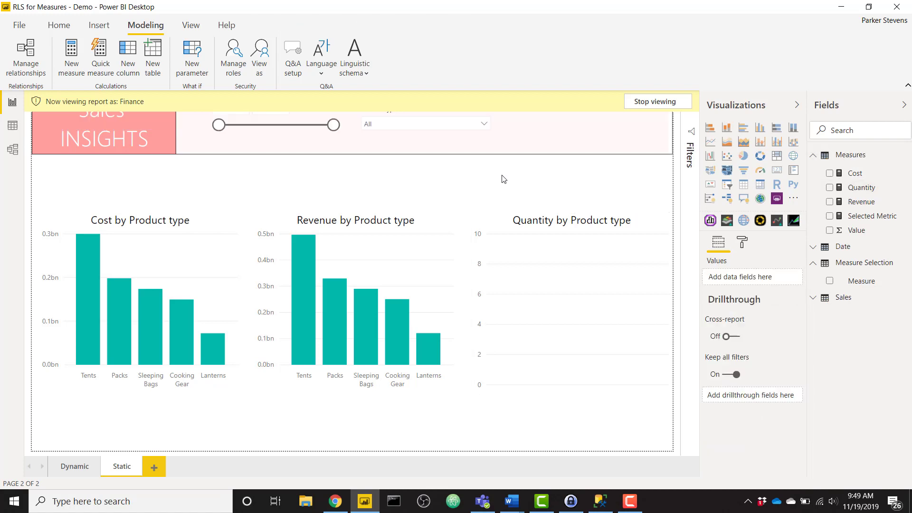